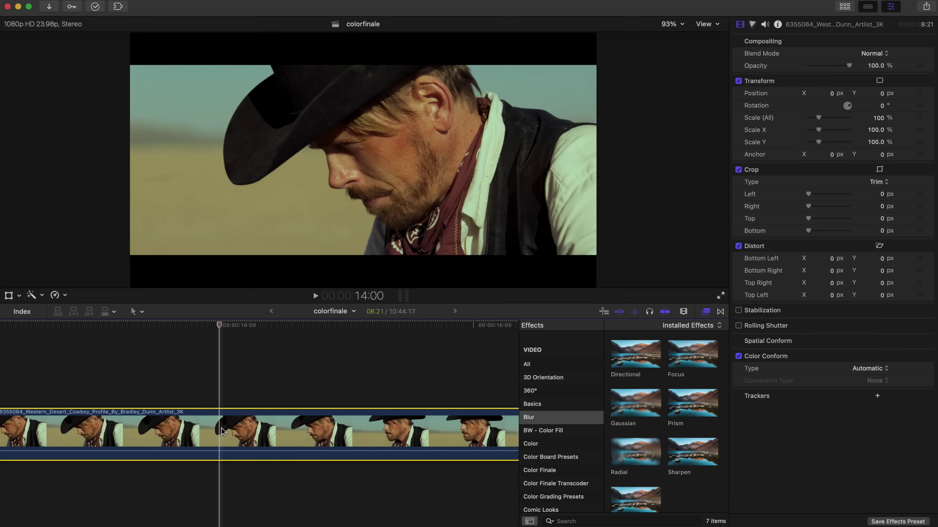
# Step: Stack a Gaussian-blurred Lighten copy of the cowboy clip at about 66% opacity, then open Color Finale's layer editor
pyautogui.moveTo(222, 430); pyautogui.dragTo(238, 371)
pyautogui.doubleClick(632, 401)
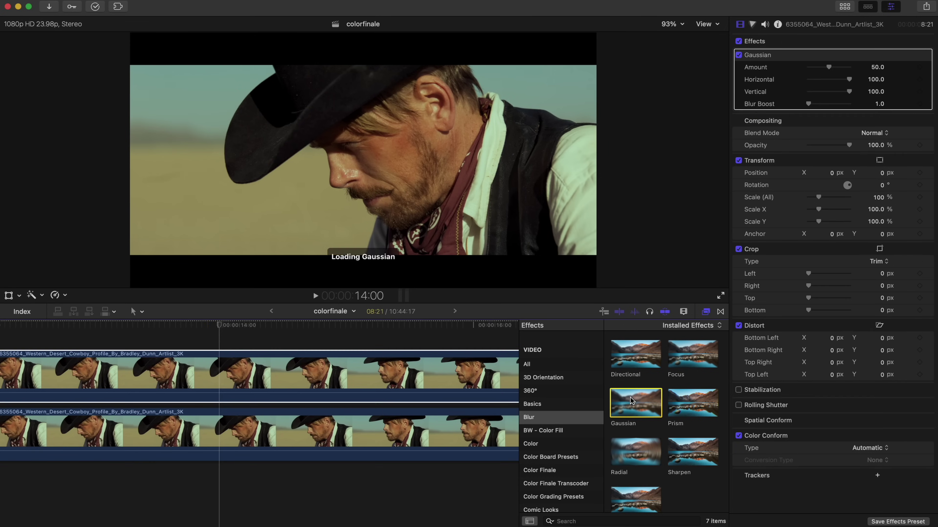
pyautogui.click(872, 133)
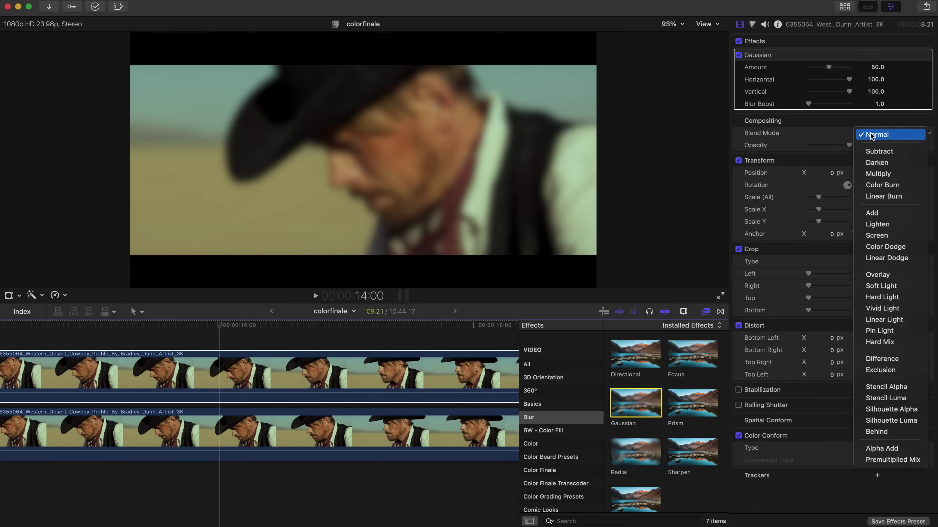
pyautogui.click(878, 224)
pyautogui.moveTo(848, 145); pyautogui.dragTo(834, 148)
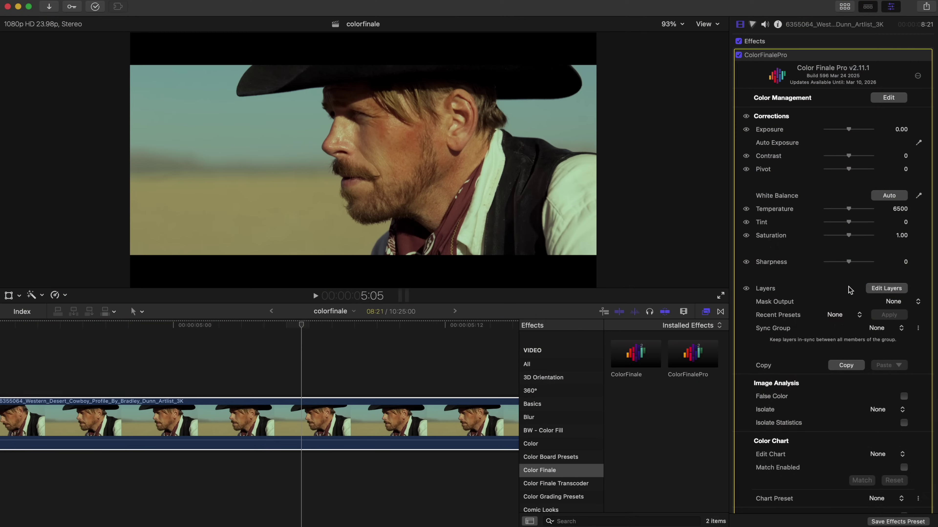
pyautogui.click(878, 289)
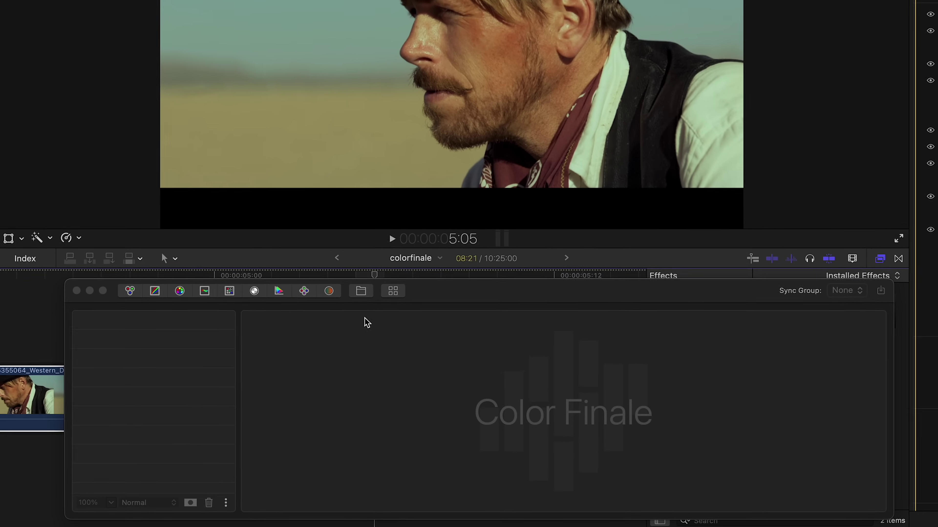
# Step: Add a Gaussian Blur filter layer with a 29% radius
pyautogui.click(206, 339)
pyautogui.click(511, 386)
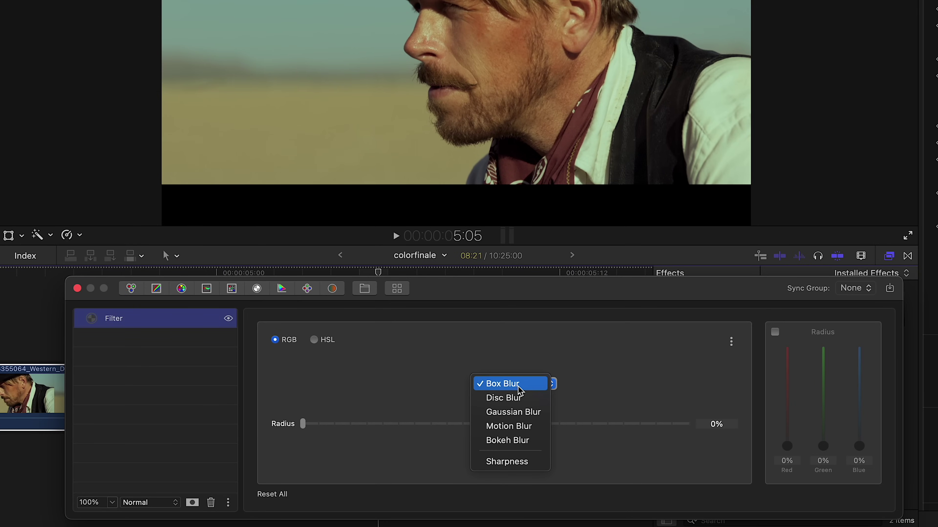
pyautogui.click(515, 412)
pyautogui.click(416, 424)
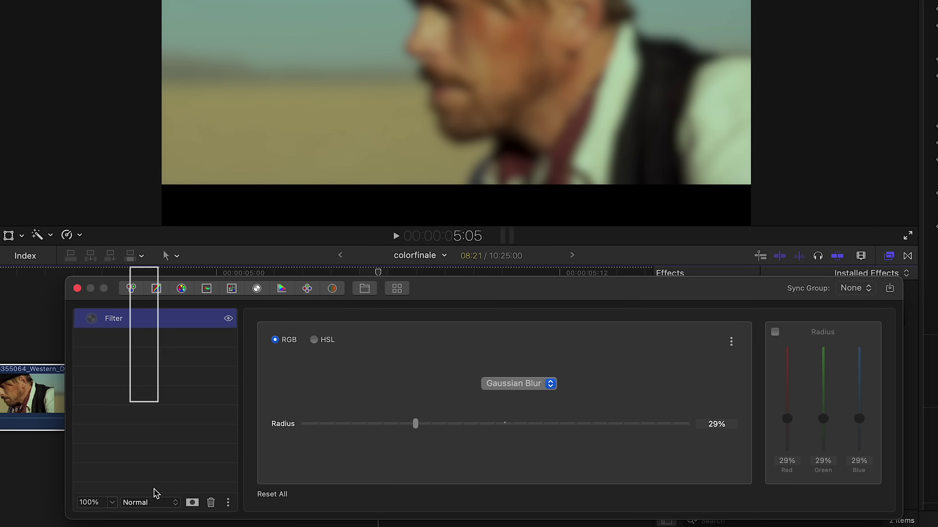
# Step: Blend the blur layer with Lighten at 25% opacity, toggle it off to compare, and add a second blur layer
pyautogui.click(143, 503)
pyautogui.click(161, 272)
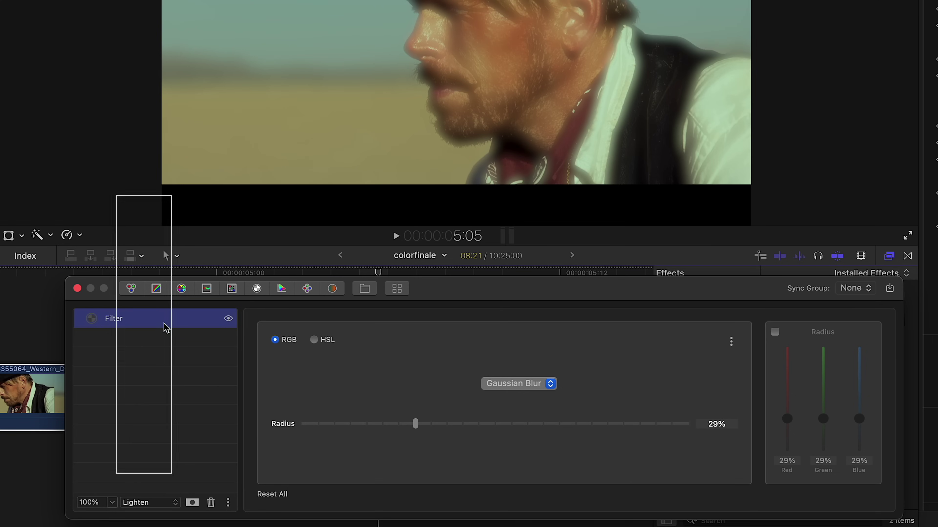
pyautogui.click(112, 503)
pyautogui.moveTo(111, 500); pyautogui.dragTo(57, 502)
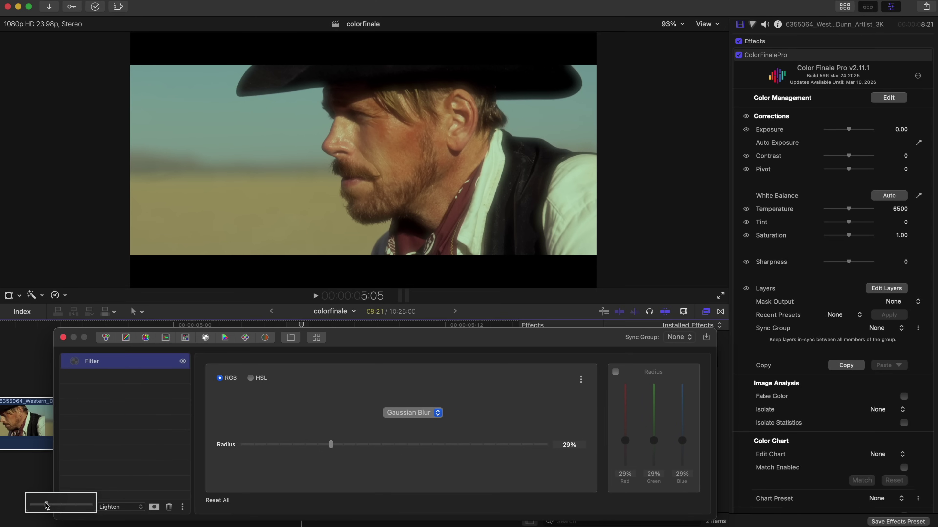
pyautogui.click(183, 362)
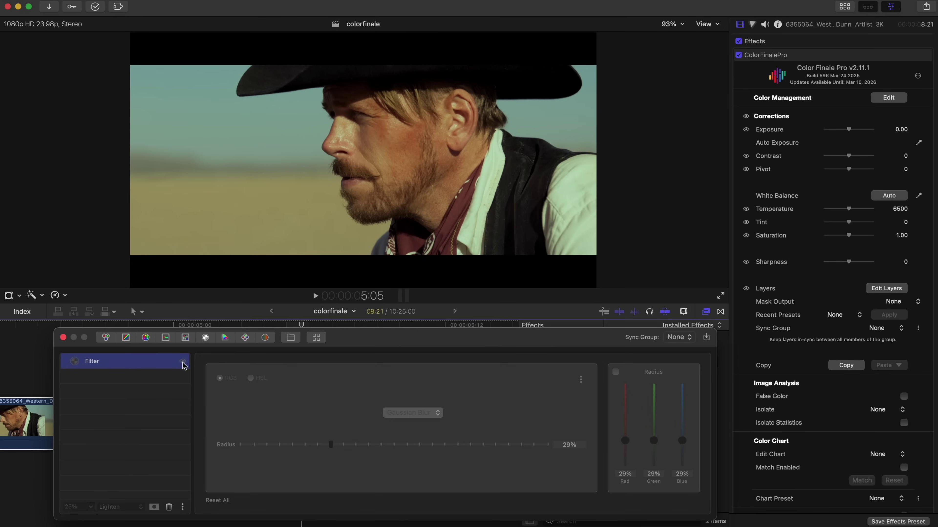
pyautogui.click(183, 362)
pyautogui.click(206, 337)
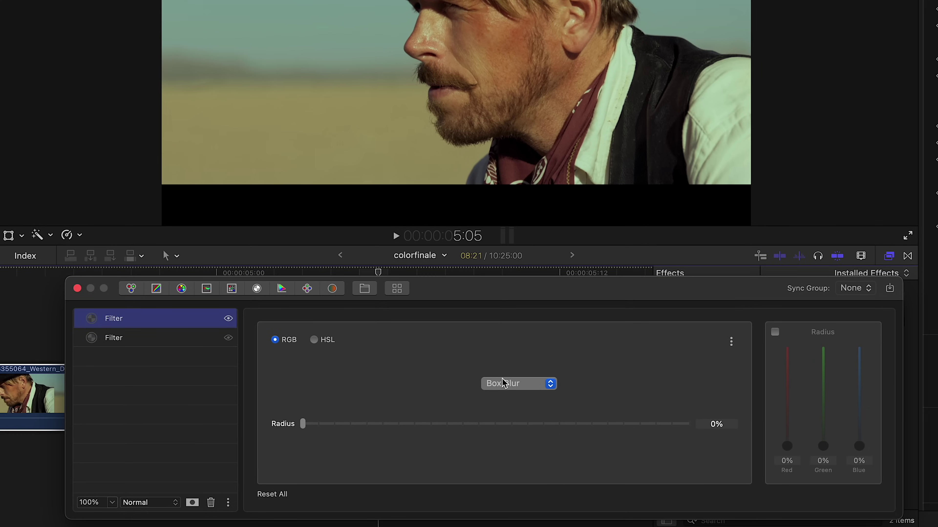
# Step: Make the new layer a 32% Gaussian Blur blended with Lighten
pyautogui.click(504, 384)
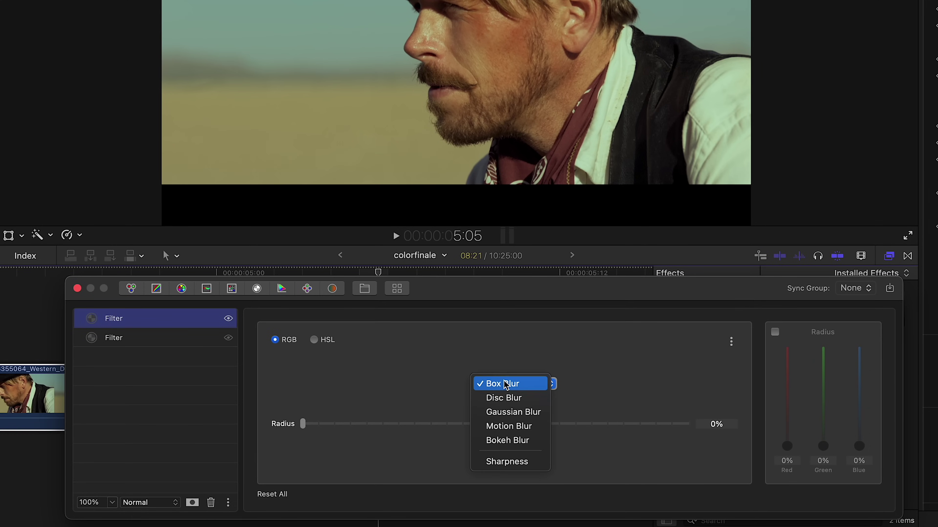
pyautogui.click(513, 413)
pyautogui.moveTo(428, 423); pyautogui.dragTo(426, 424)
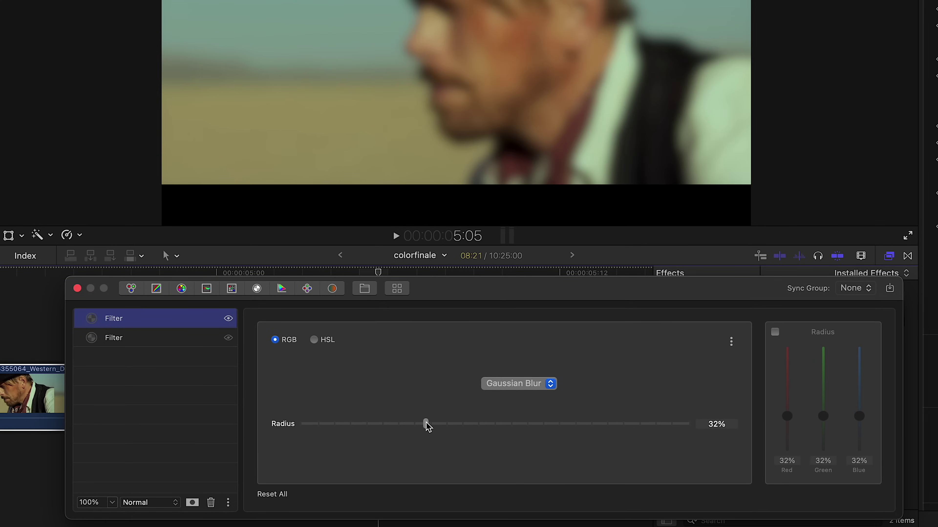
pyautogui.click(172, 495)
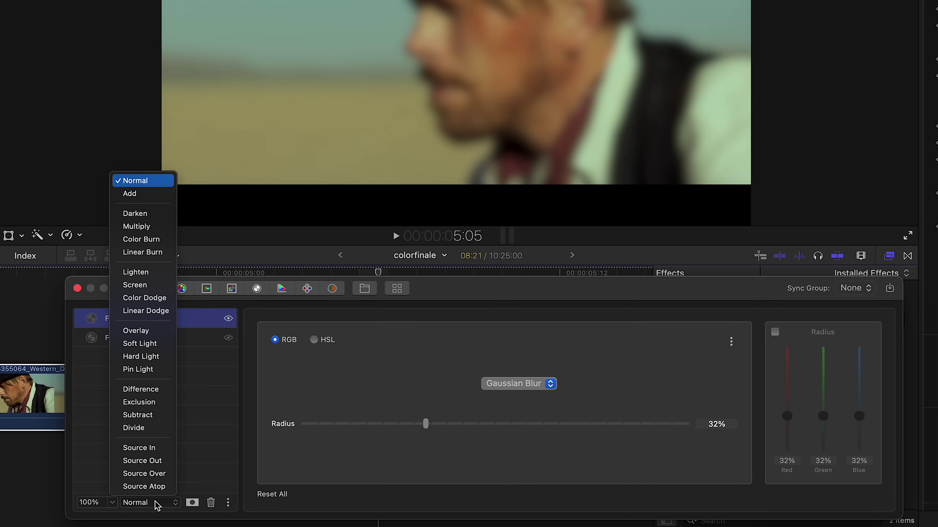
pyautogui.click(174, 276)
# Step: Add an Image Mask to the new blur layer
pyautogui.click(191, 503)
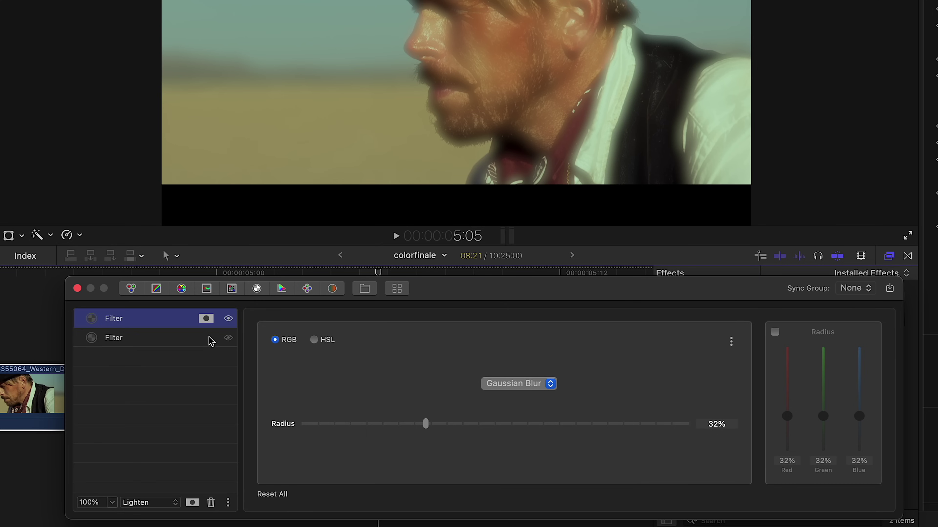
pyautogui.click(206, 318)
pyautogui.click(408, 327)
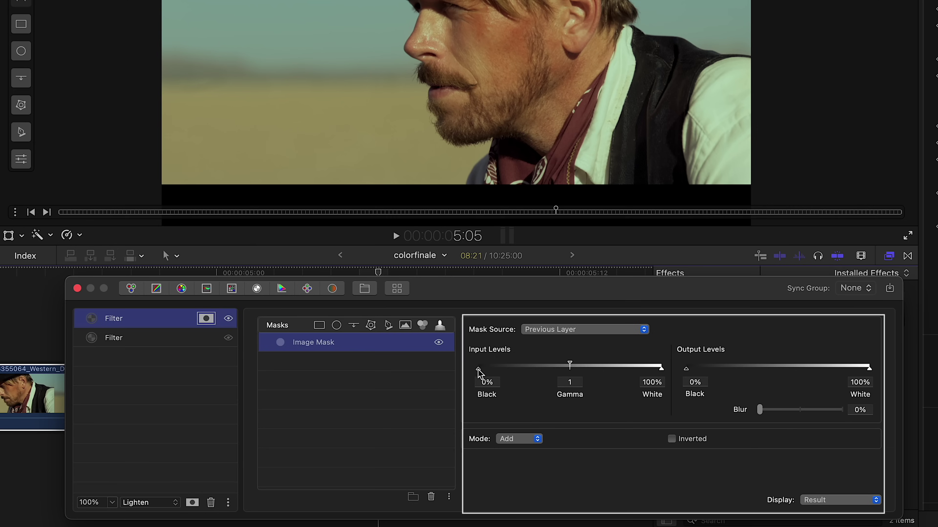
# Step: Tune the image mask's input black, white and gamma levels and preview the composite mask
pyautogui.moveTo(481, 373); pyautogui.dragTo(493, 373)
pyautogui.moveTo(663, 373); pyautogui.dragTo(653, 374)
pyautogui.moveTo(565, 370); pyautogui.dragTo(542, 365)
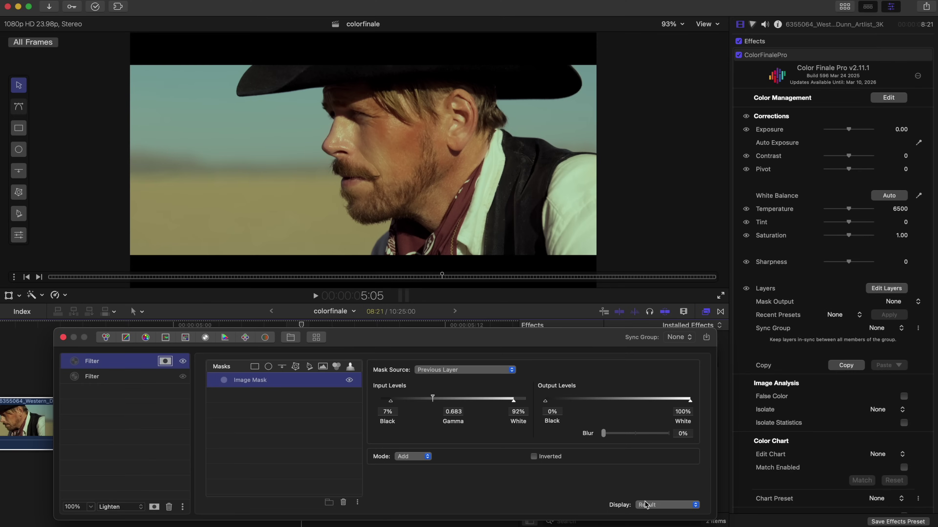
pyautogui.click(643, 504)
pyautogui.click(649, 493)
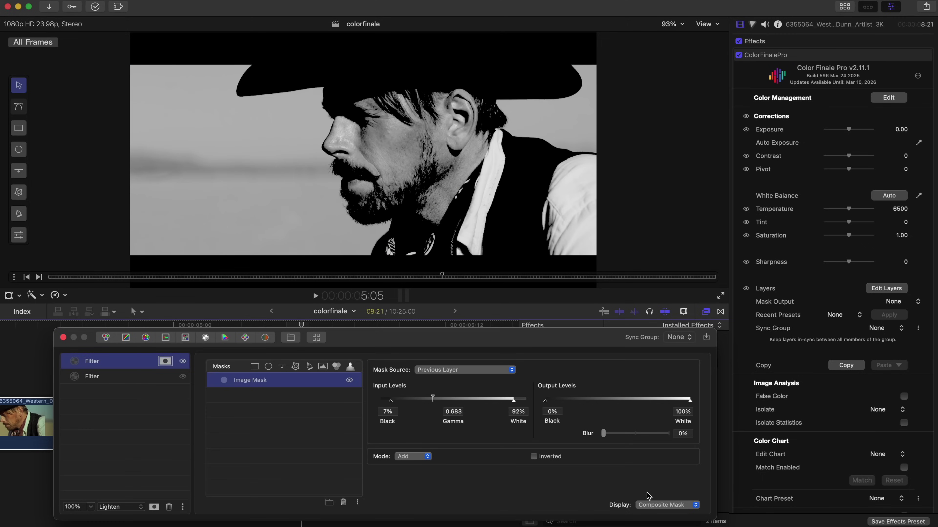
# Step: Lift the mask's output black to 12%, gamma to 0.867, blur it 16%, and return to the result
pyautogui.moveTo(546, 402); pyautogui.dragTo(564, 403)
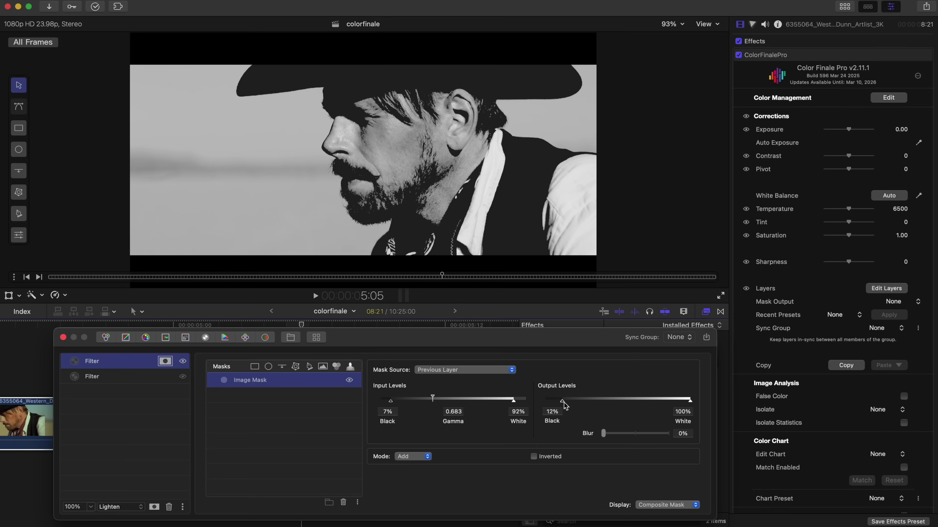
pyautogui.moveTo(433, 399); pyautogui.dragTo(445, 398)
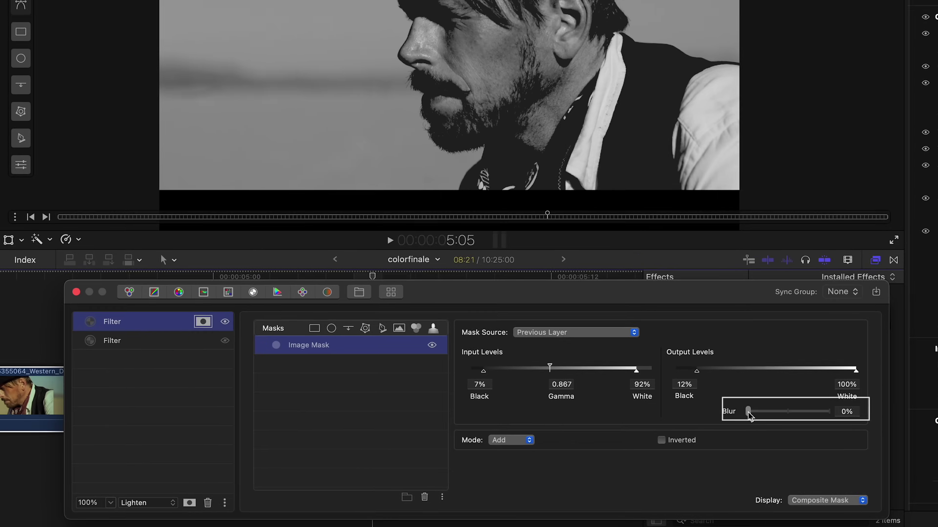
pyautogui.moveTo(603, 434); pyautogui.dragTo(614, 438)
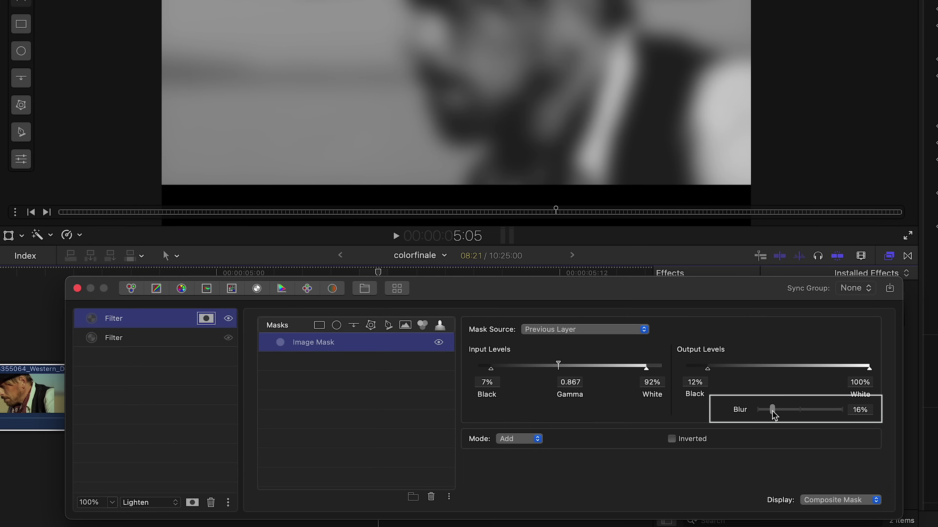
pyautogui.click(812, 500)
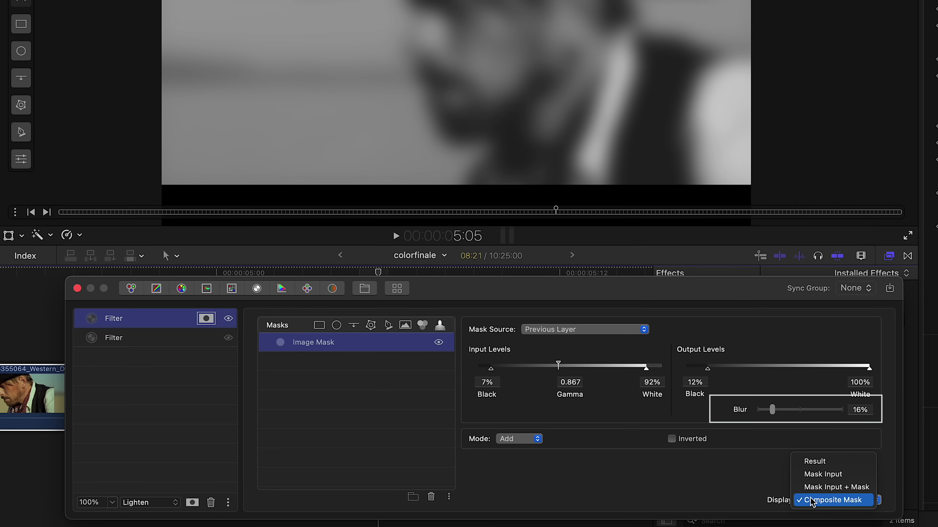
pyautogui.click(816, 460)
# Step: Raise the mask input gamma to about 1.1, recheck the composite mask, and switch the layer off to compare
pyautogui.moveTo(558, 366)
pyautogui.mouseDown()
pyautogui.moveTo(548, 367)
pyautogui.moveTo(564, 367)
pyautogui.mouseUp()
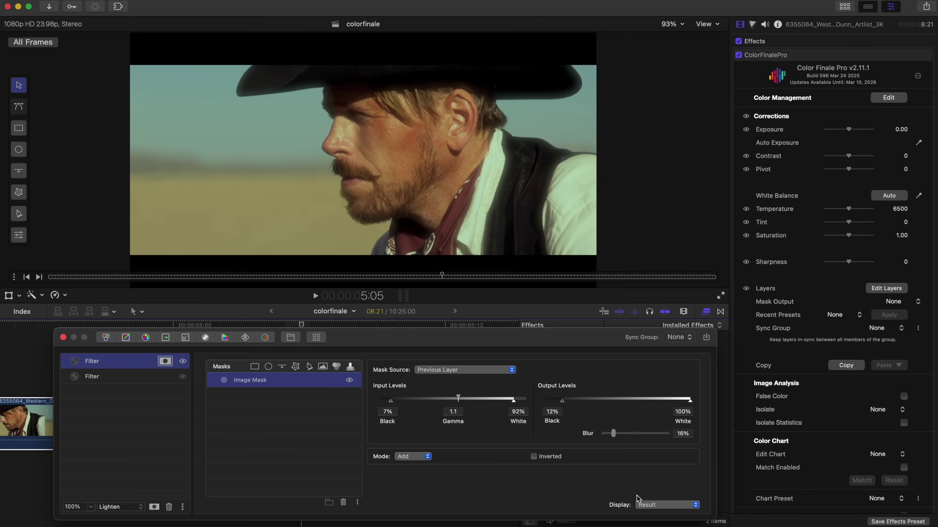
pyautogui.click(638, 497)
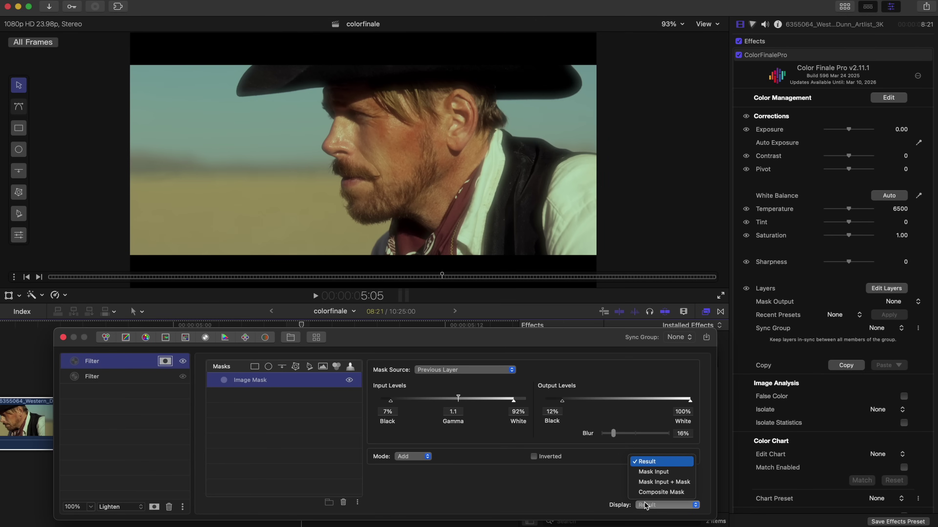
pyautogui.click(649, 495)
pyautogui.click(651, 509)
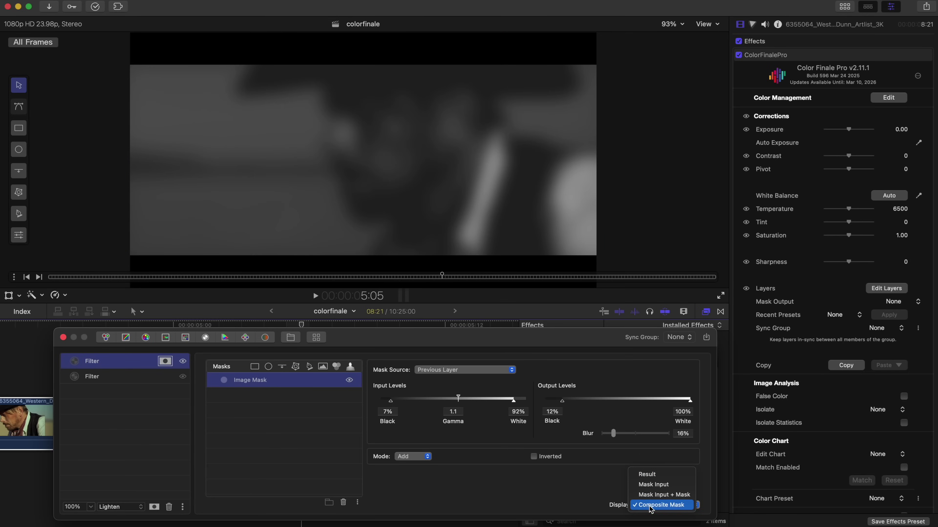
pyautogui.click(651, 475)
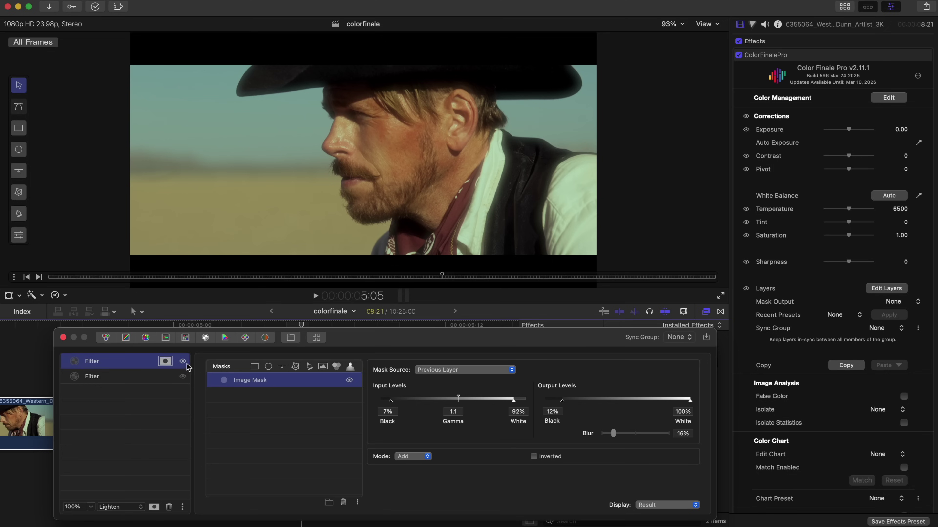
pyautogui.click(184, 363)
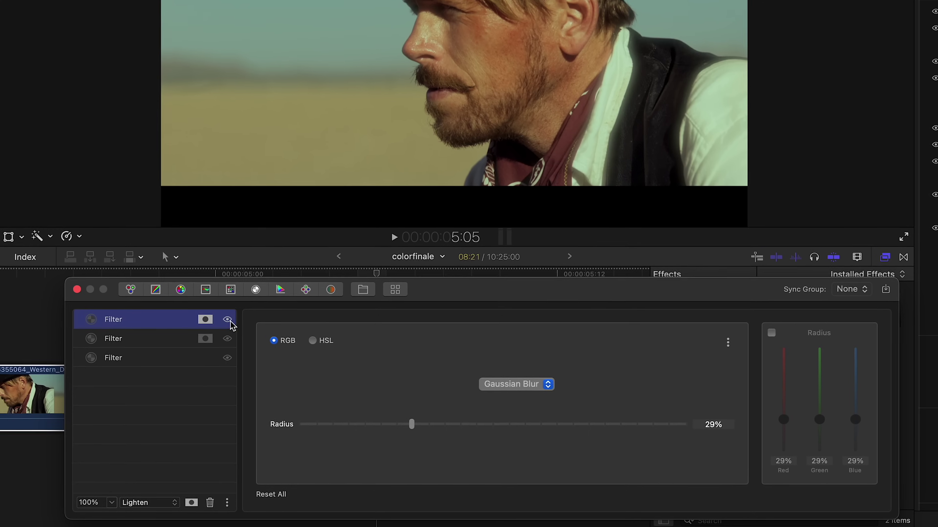
# Step: Hide the top blur layer and add a Curves layer lifting blacks and midtones on the Master curve
pyautogui.click(184, 361)
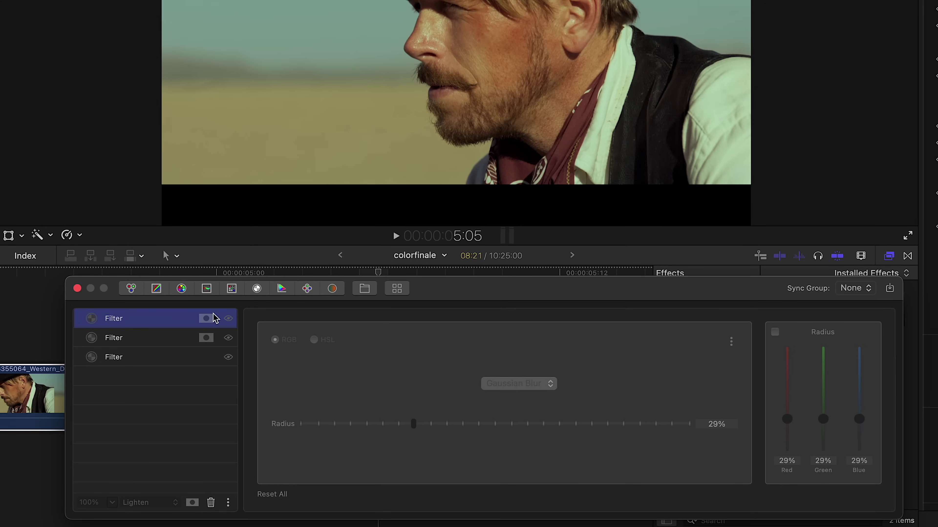
pyautogui.click(159, 292)
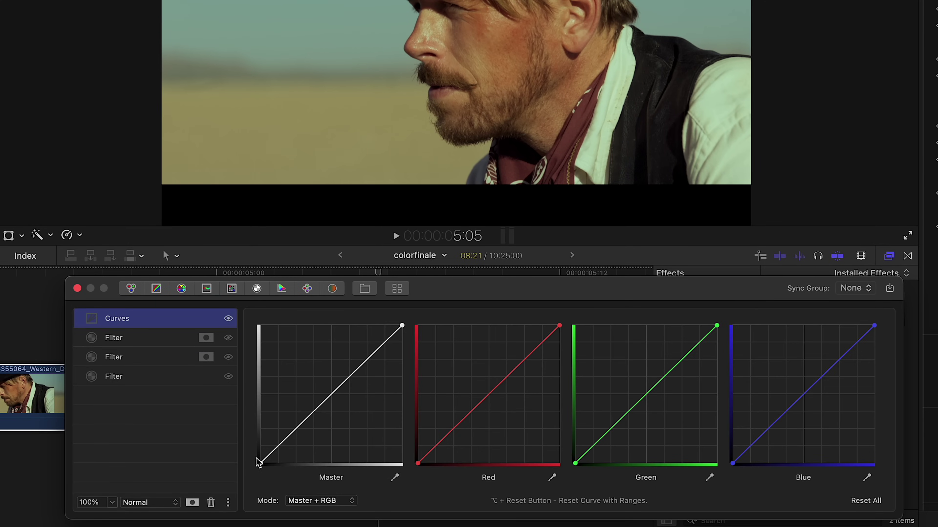
pyautogui.moveTo(260, 463); pyautogui.dragTo(261, 456)
pyautogui.click(275, 447)
pyautogui.moveTo(325, 413); pyautogui.dragTo(331, 397)
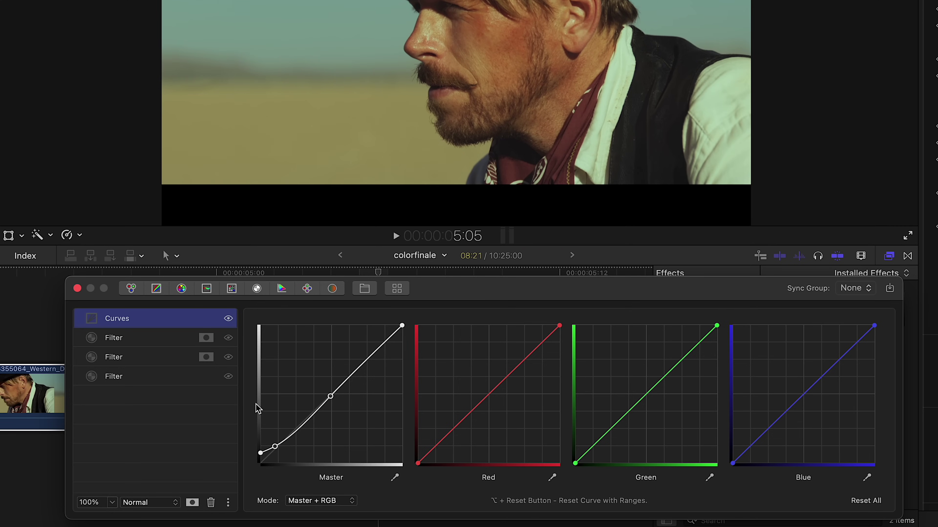
# Step: Add a 23% Gaussian Blur filter layer blended with Lighten
pyautogui.click(257, 289)
pyautogui.click(519, 384)
pyautogui.click(511, 412)
pyautogui.click(402, 425)
pyautogui.click(170, 503)
pyautogui.click(162, 274)
pyautogui.click(205, 320)
# Step: Add an inverted image mask, pulling the white input level down and lowering gamma on the composite mask view
pyautogui.click(405, 325)
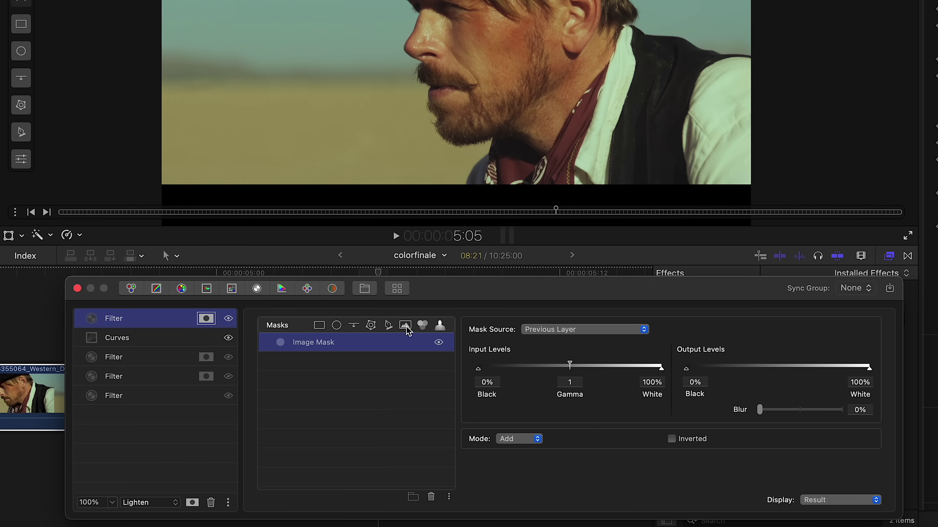
pyautogui.click(816, 500)
pyautogui.click(818, 485)
pyautogui.moveTo(663, 374); pyautogui.dragTo(491, 371)
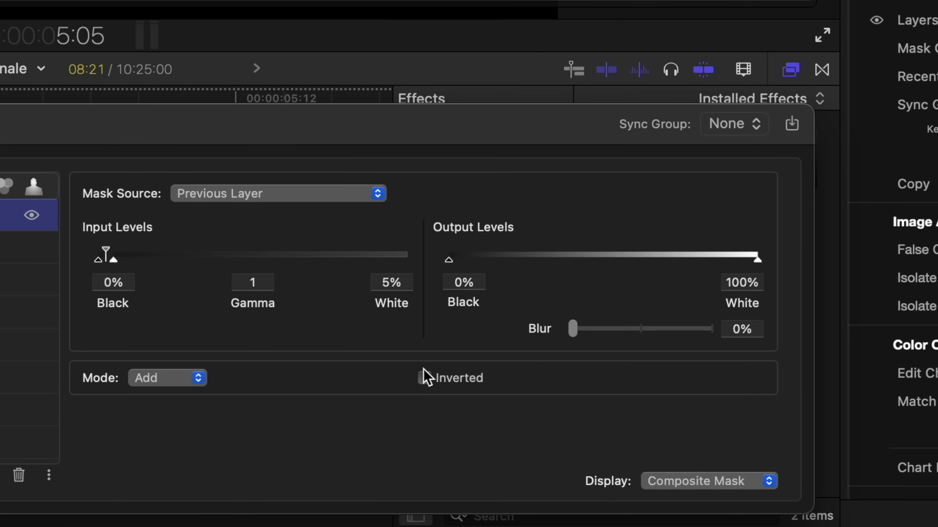
pyautogui.click(533, 457)
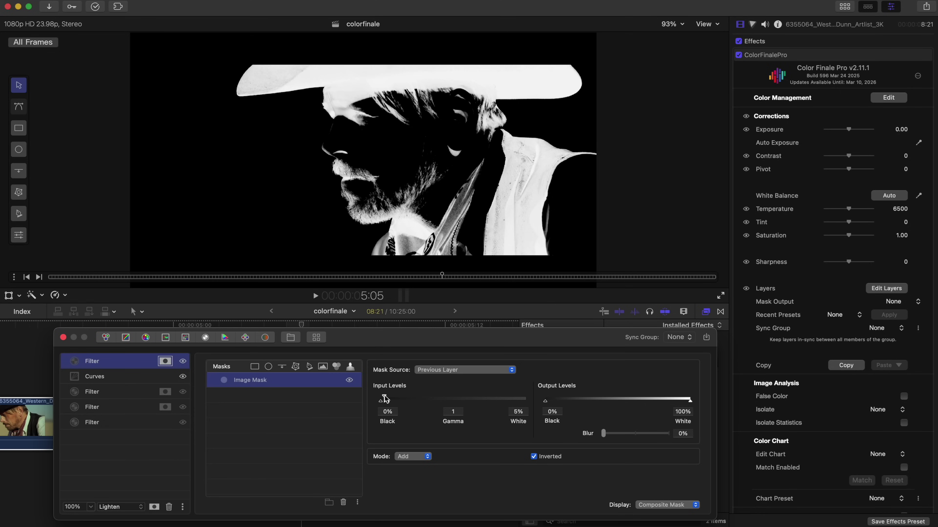
pyautogui.moveTo(384, 398); pyautogui.dragTo(383, 398)
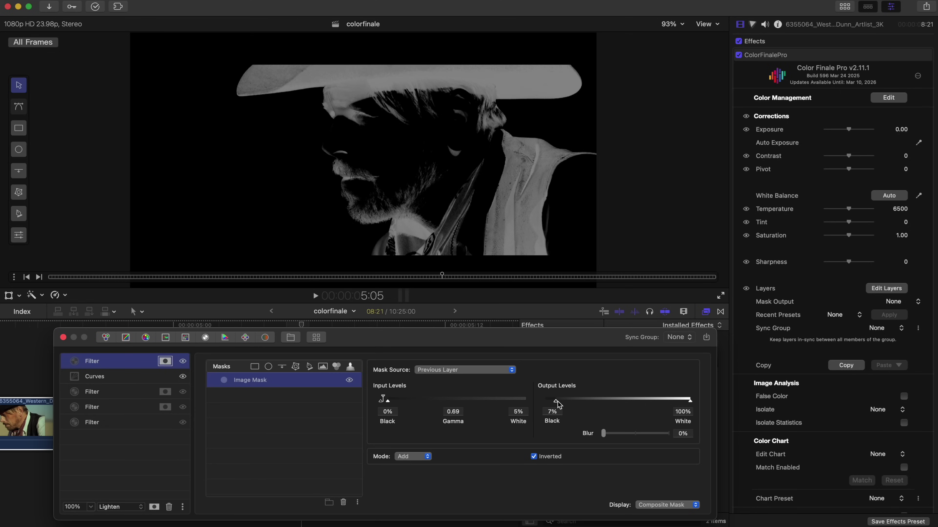
# Step: Back in the result view, blur the mask to 36% and darken its midtones further
pyautogui.click(647, 505)
pyautogui.click(652, 477)
pyautogui.moveTo(606, 437); pyautogui.dragTo(624, 434)
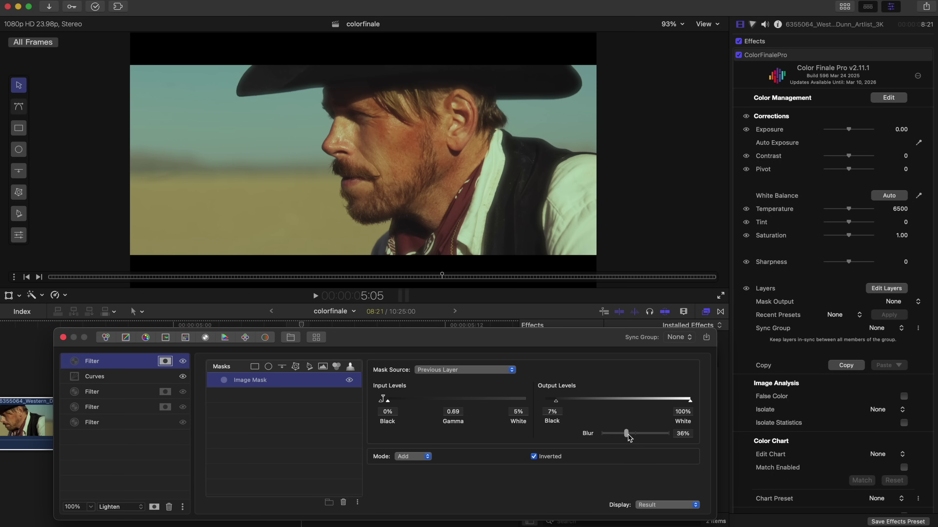
pyautogui.moveTo(383, 398); pyautogui.dragTo(384, 399)
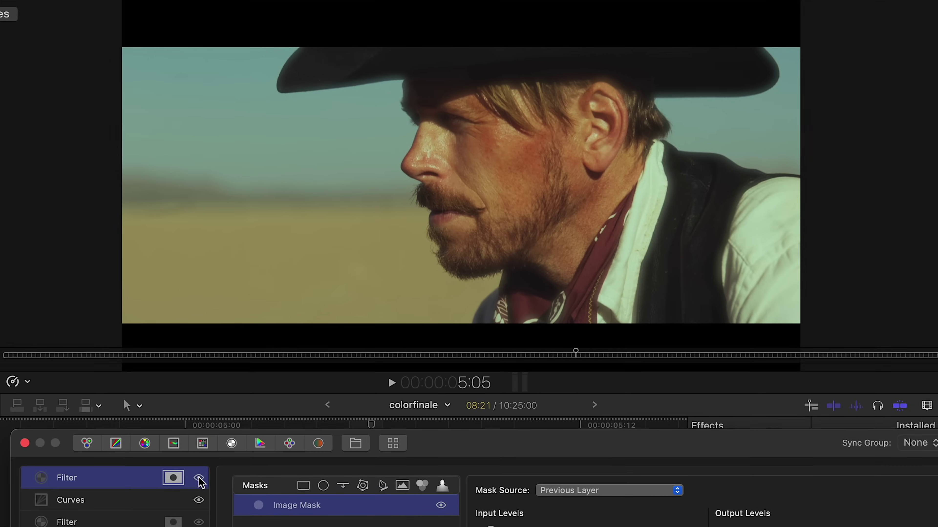
# Step: Re-enable the blur layer and compare the Filter and Curves layers off and back on
pyautogui.click(182, 362)
pyautogui.click(199, 479)
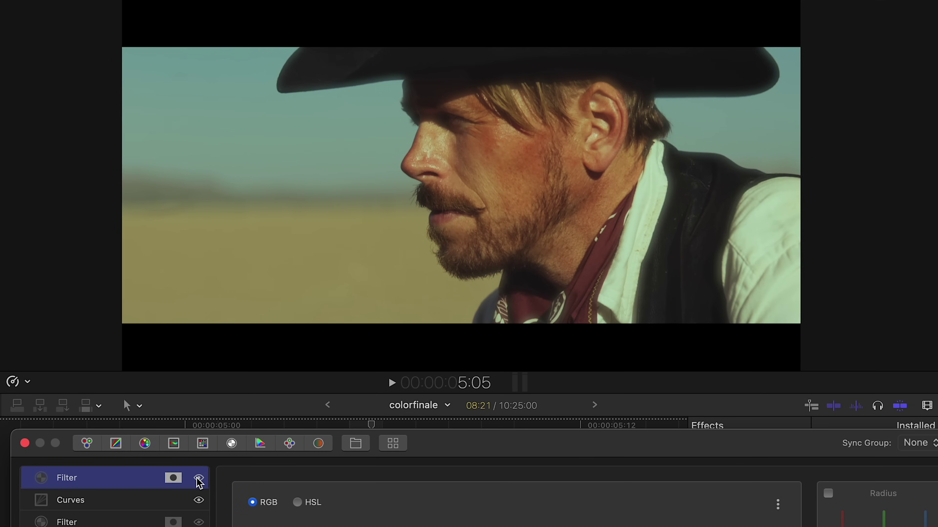
pyautogui.keyDown('shift'); pyautogui.click(179, 503); pyautogui.keyUp('shift')
pyautogui.click(199, 500)
pyautogui.click(199, 501)
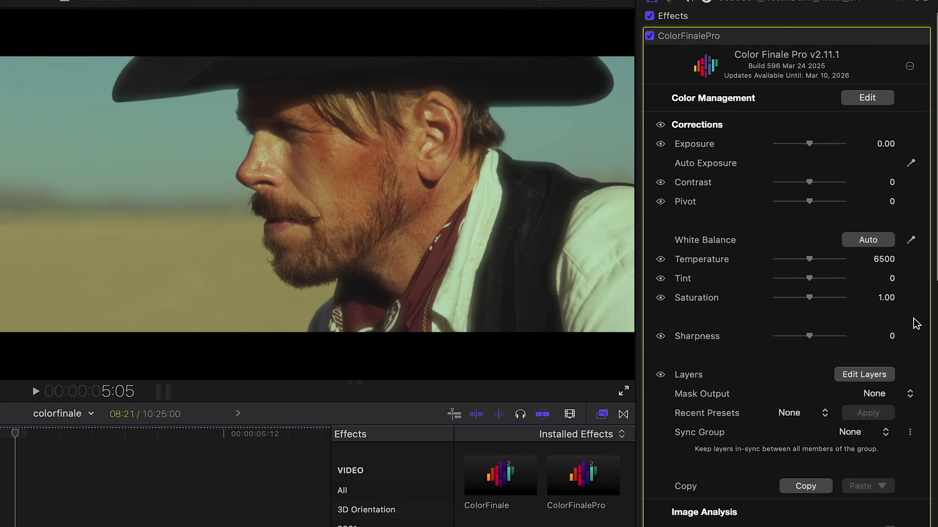
# Step: Enable Grain at Amount 36 with adjusted Film Response, and turn on Halation with higher Dye Transmission
pyautogui.scroll(-20, 908, 318)
pyautogui.click(890, 398)
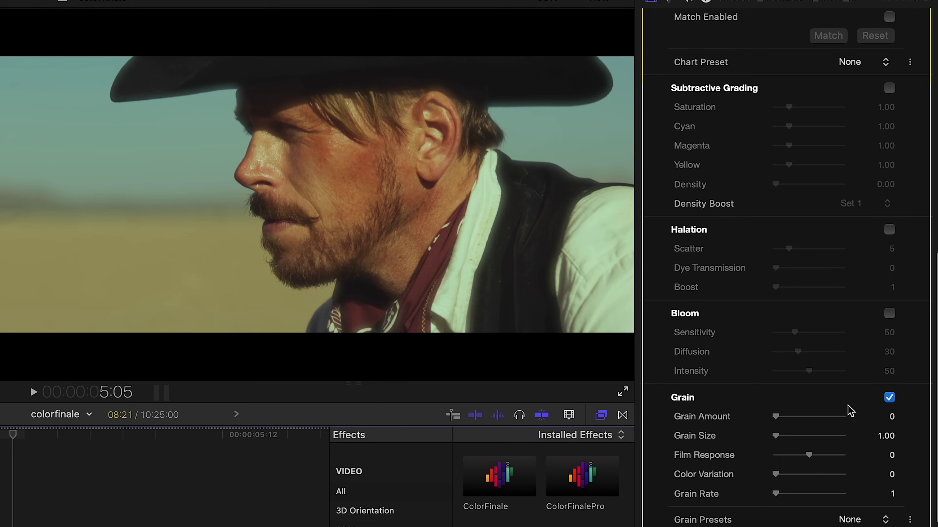
pyautogui.moveTo(790, 421)
pyautogui.mouseDown()
pyautogui.moveTo(810, 419)
pyautogui.moveTo(800, 428)
pyautogui.mouseUp()
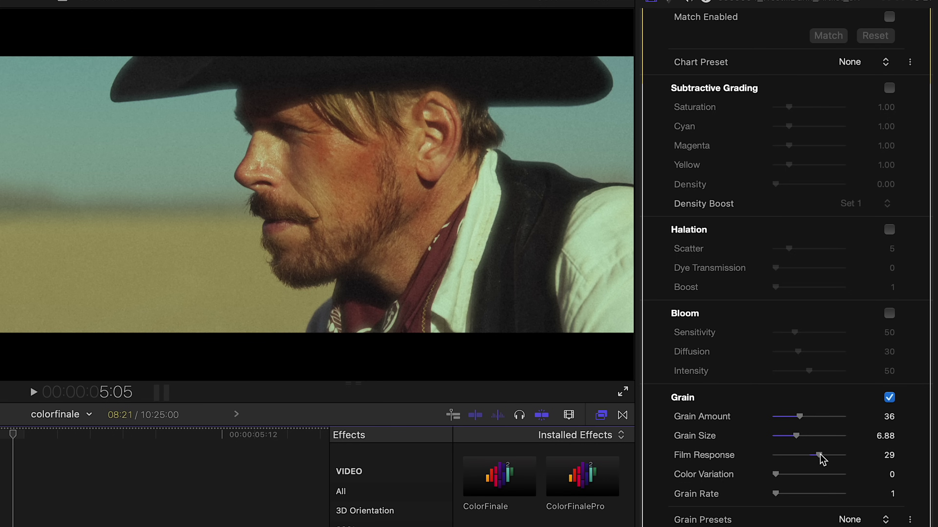
pyautogui.moveTo(821, 460); pyautogui.dragTo(820, 458)
pyautogui.click(890, 230)
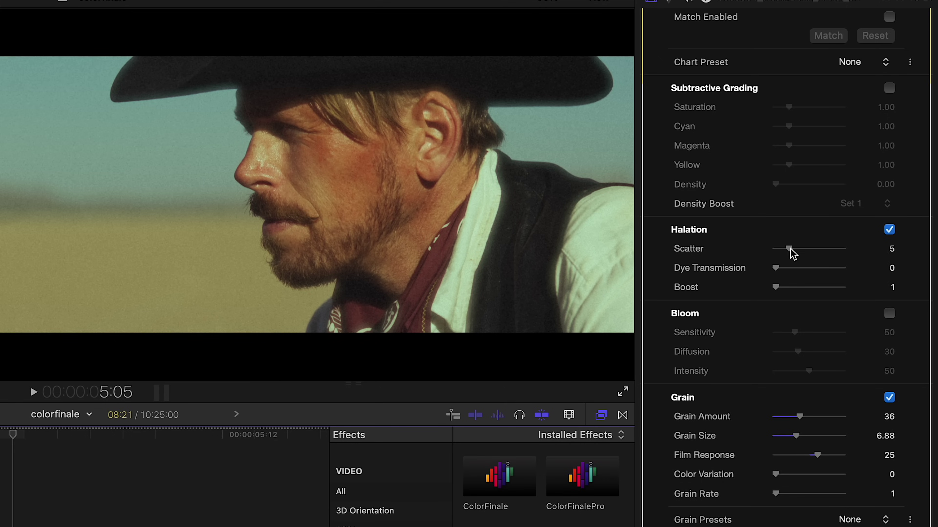
pyautogui.moveTo(775, 267); pyautogui.dragTo(784, 269)
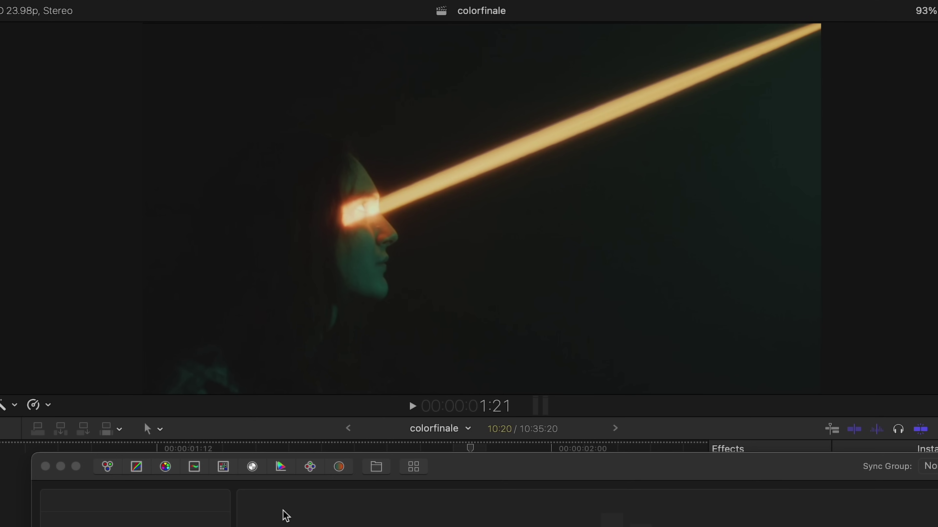
# Step: Give the laser clip a 33% Gaussian Blur layer in Lighten blend carrying an HSL mask
pyautogui.click(253, 468)
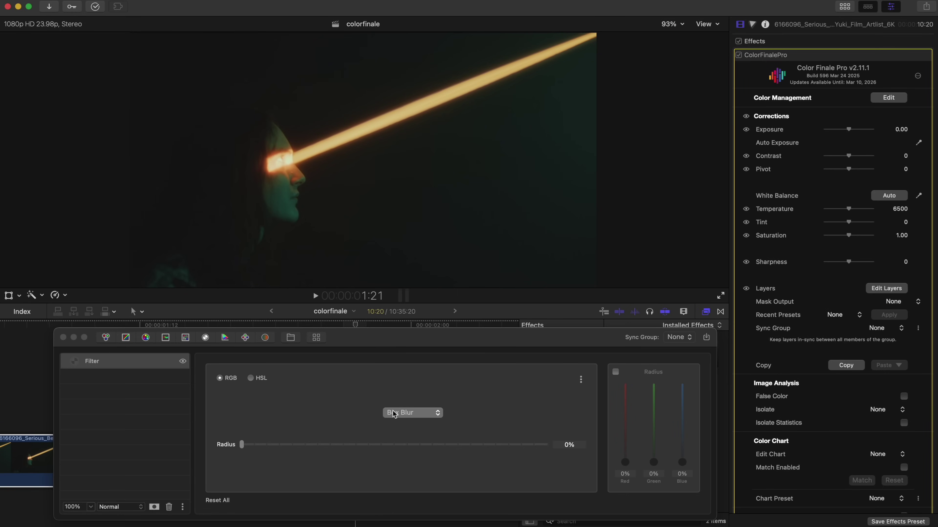
pyautogui.click(394, 414)
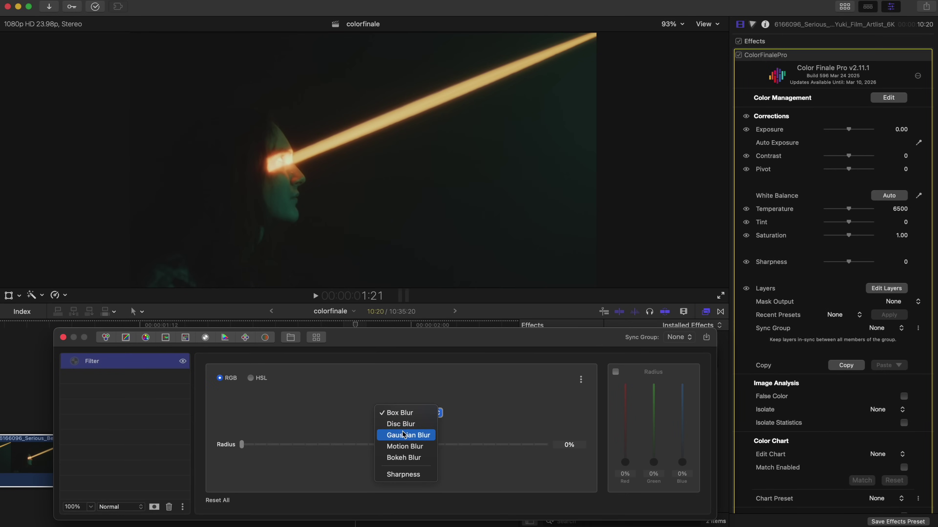
pyautogui.click(404, 424)
pyautogui.click(341, 444)
pyautogui.click(134, 506)
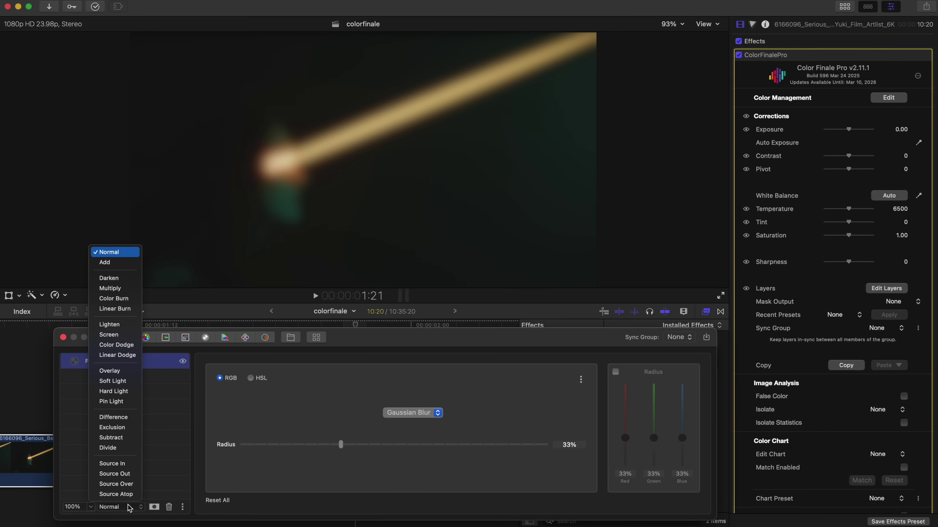
pyautogui.click(133, 325)
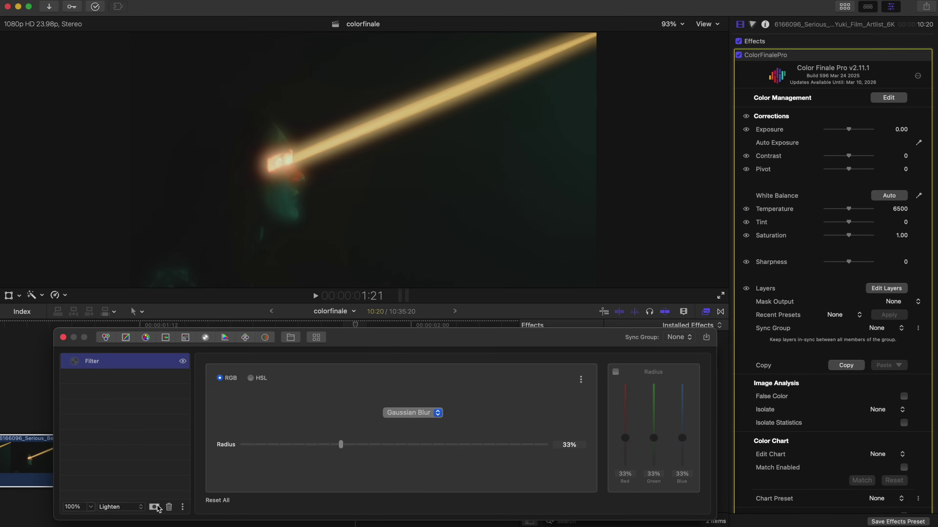
pyautogui.click(165, 362)
pyautogui.click(336, 367)
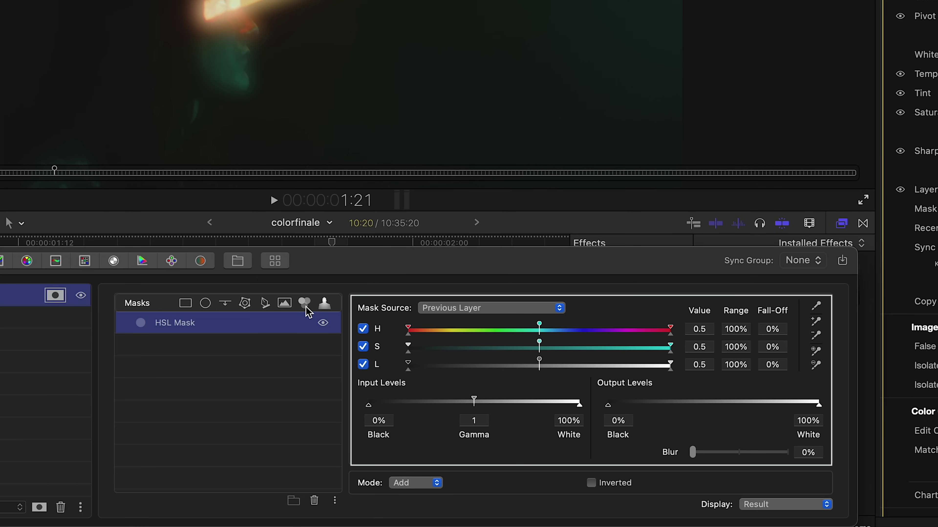
# Step: Sample the laser beam's colour into the HSL mask while viewing Mask Input + Mask
pyautogui.click(776, 504)
pyautogui.click(777, 472)
pyautogui.click(814, 306)
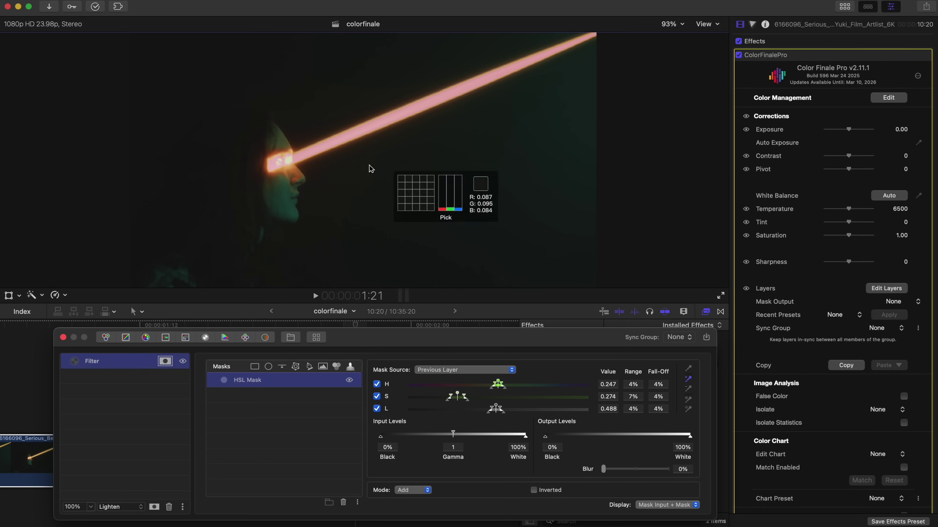
pyautogui.click(296, 172)
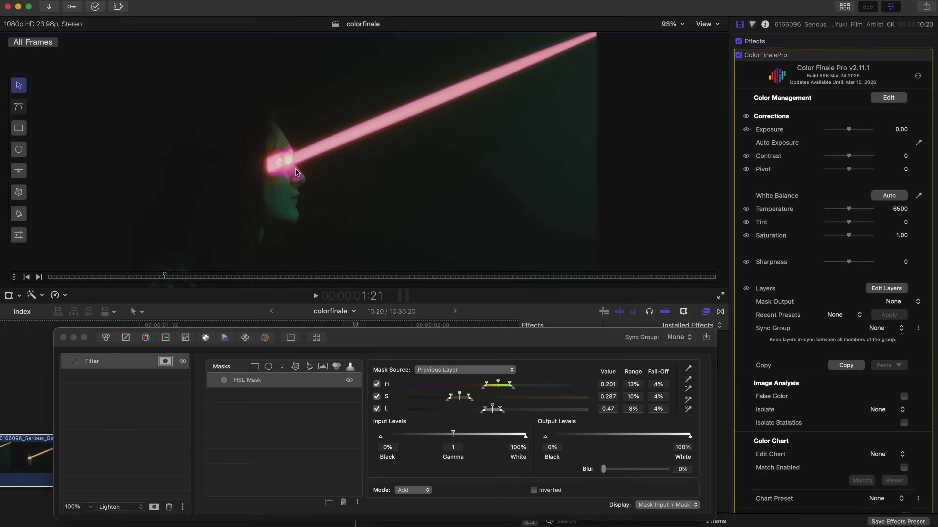
# Step: In the Result view, soften the HSL mask with 33% blur and deselect the layer
pyautogui.click(651, 509)
pyautogui.click(650, 485)
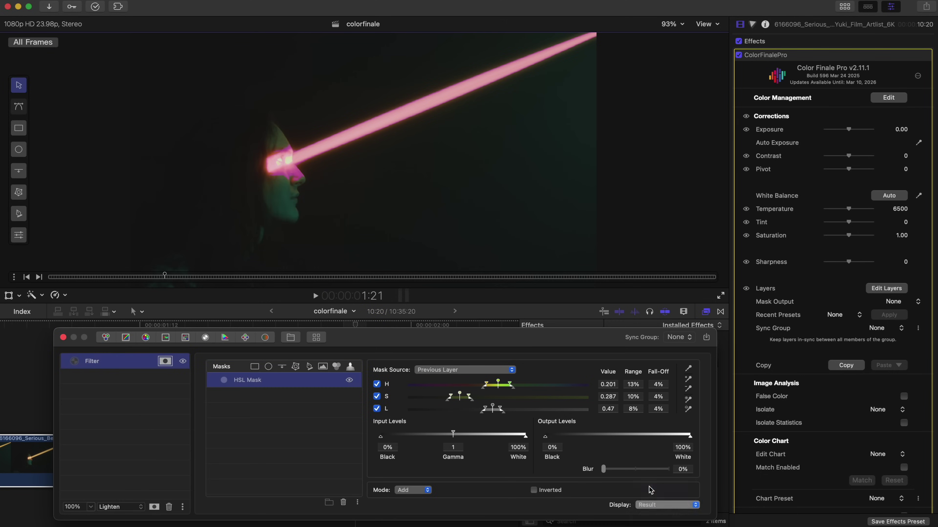
pyautogui.moveTo(605, 472); pyautogui.dragTo(627, 475)
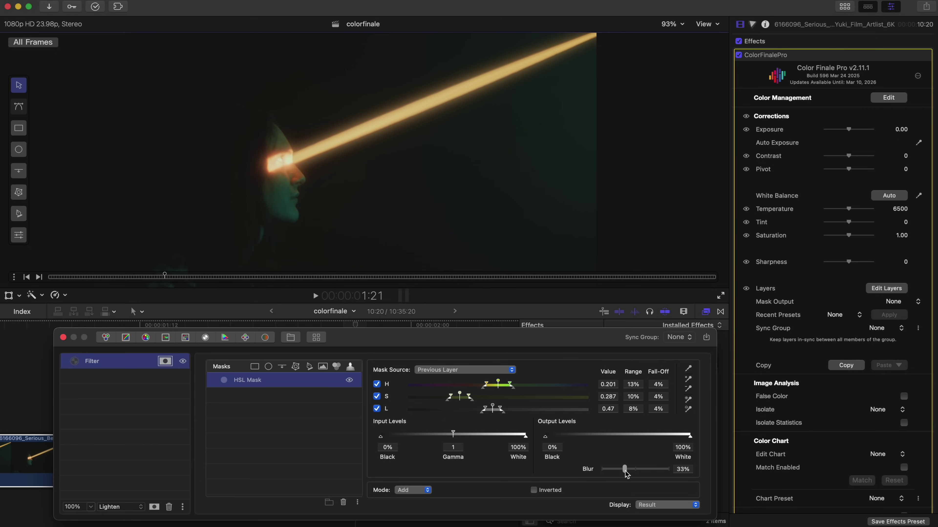
pyautogui.click(166, 401)
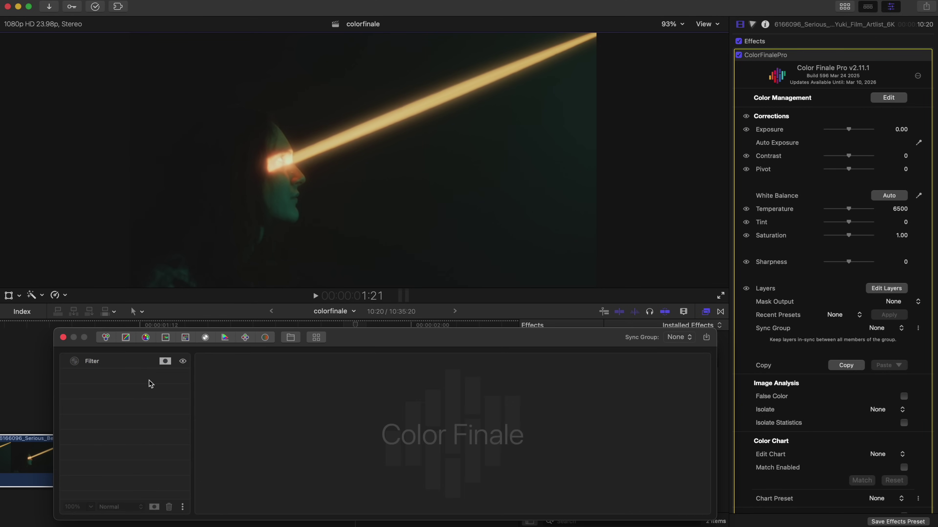